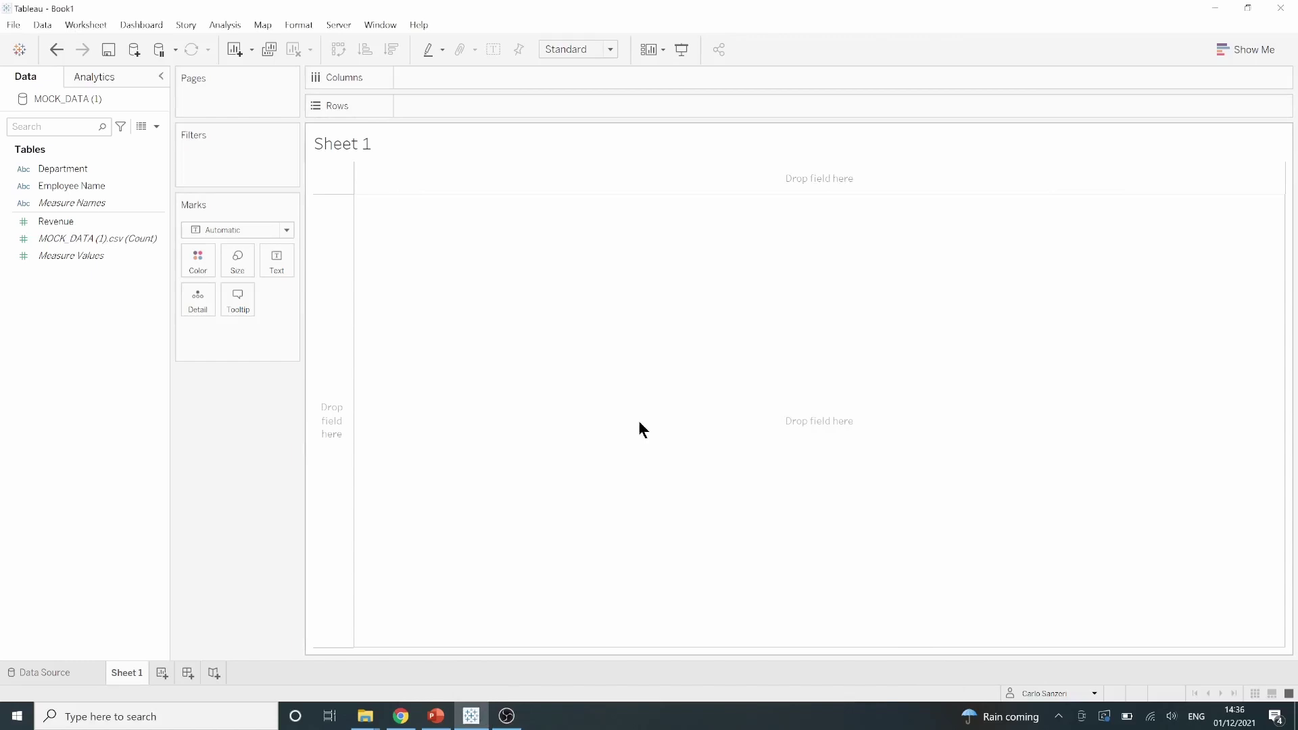
Inspect the raw rows on the data source page, browsing the Employee Name column.
{"action": "left_click", "coordinate": [22, 676]}
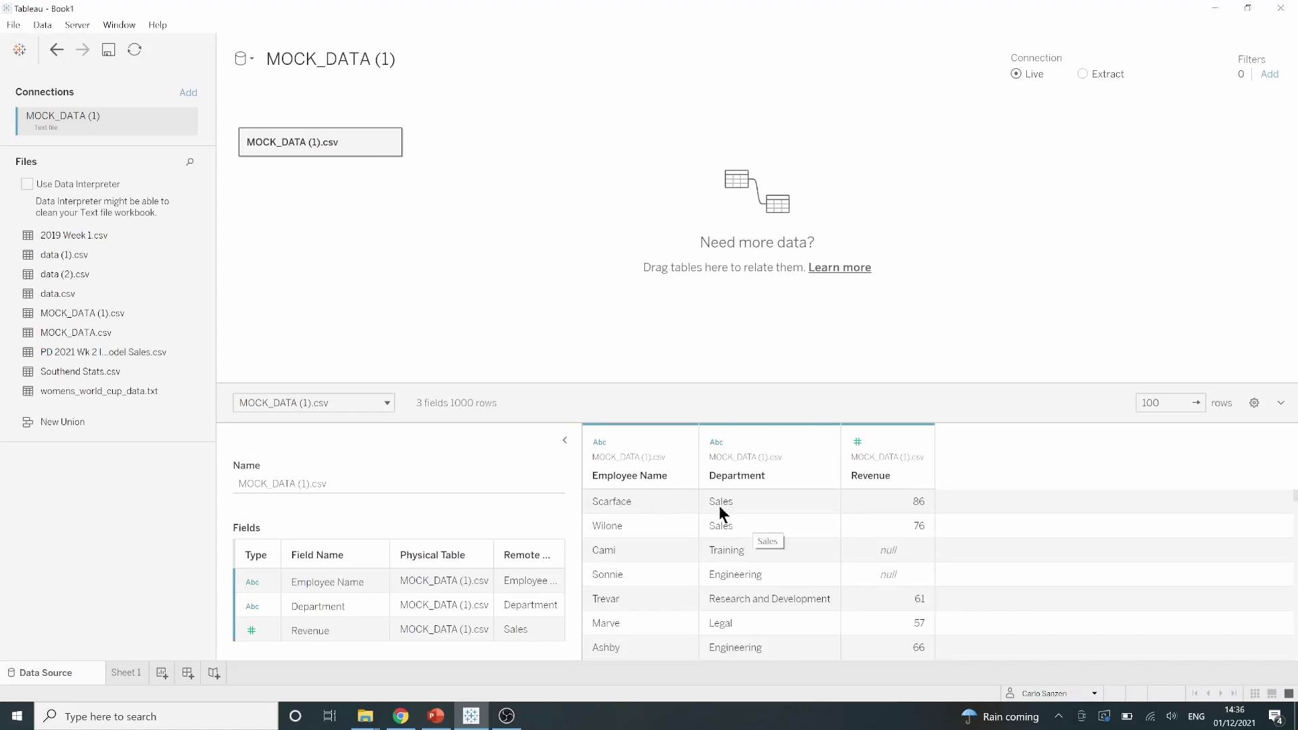
{"action": "left_click", "coordinate": [649, 476]}
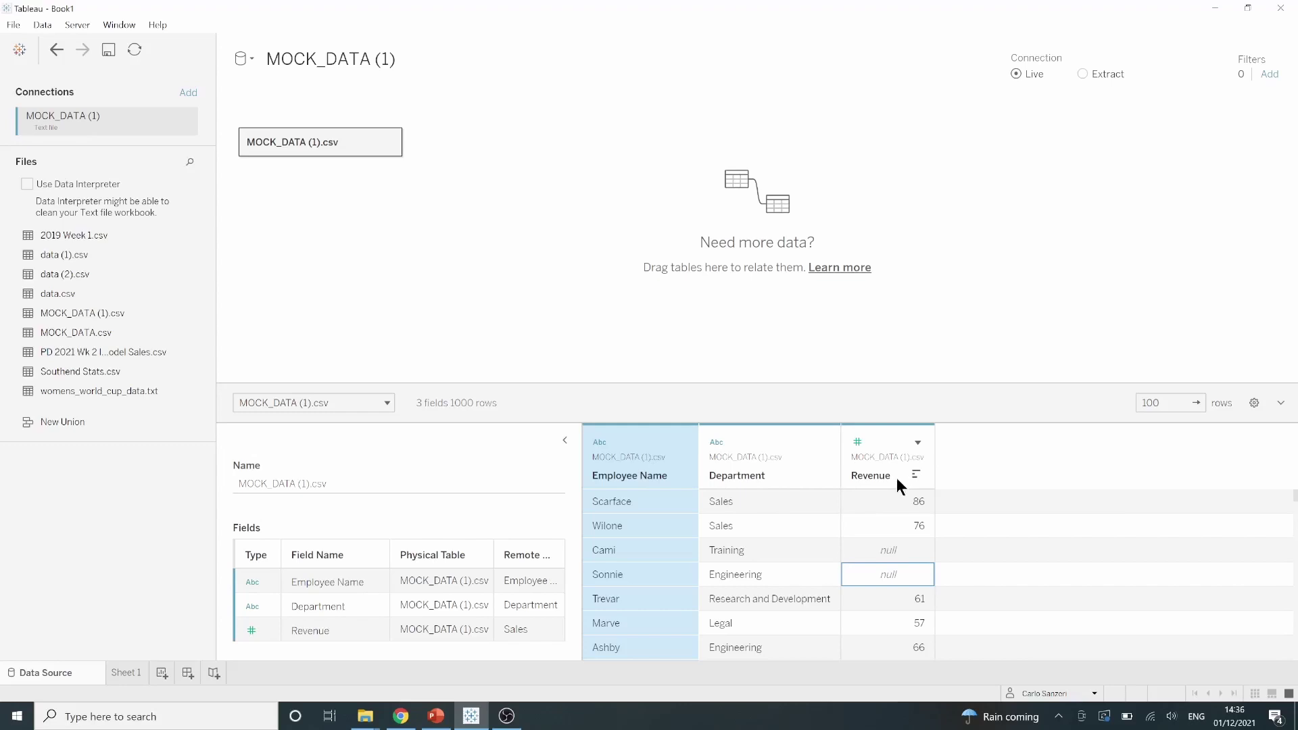
{"action": "scroll", "coordinate": [891, 561], "scroll_direction": "down", "scroll_amount": 10}
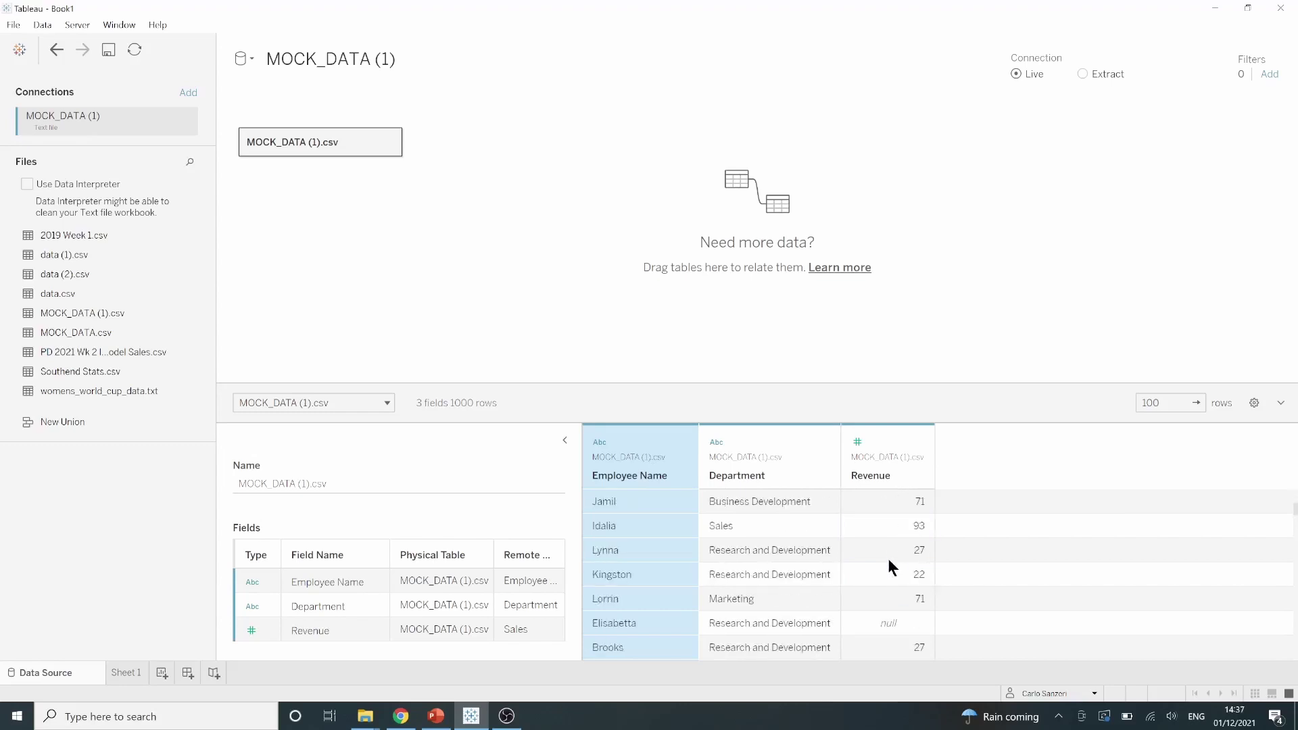
{"action": "scroll", "coordinate": [887, 563], "scroll_direction": "down", "scroll_amount": 5}
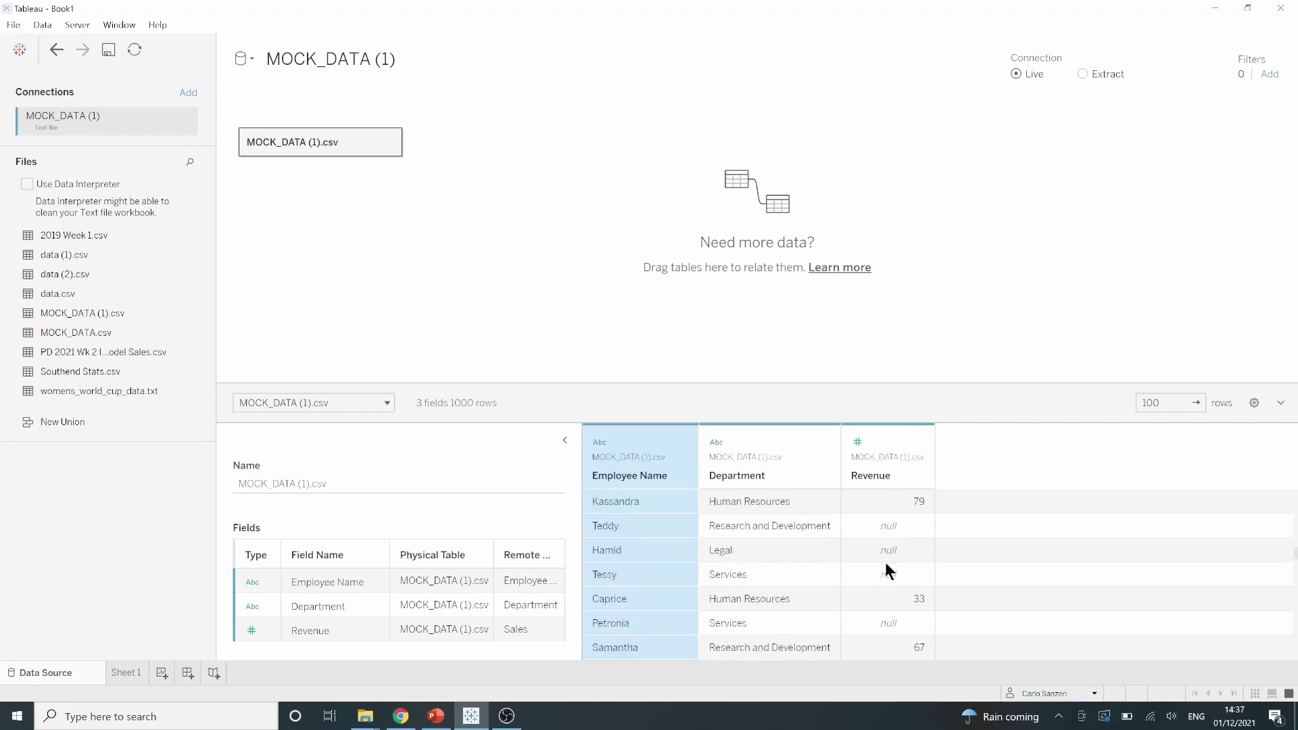
{"action": "scroll", "coordinate": [885, 568], "scroll_direction": "up", "scroll_amount": 15}
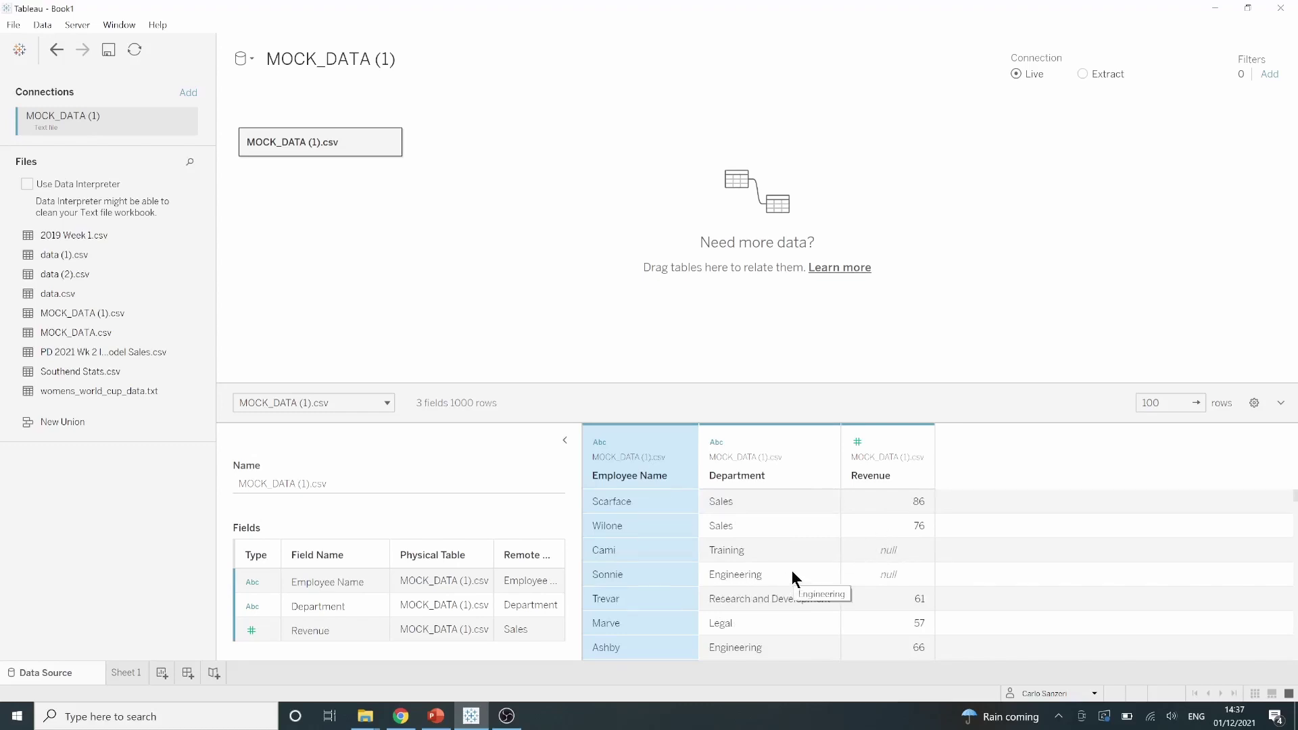
Back on Sheet 1, place Department on Rows to list each department.
{"action": "left_click", "coordinate": [134, 673]}
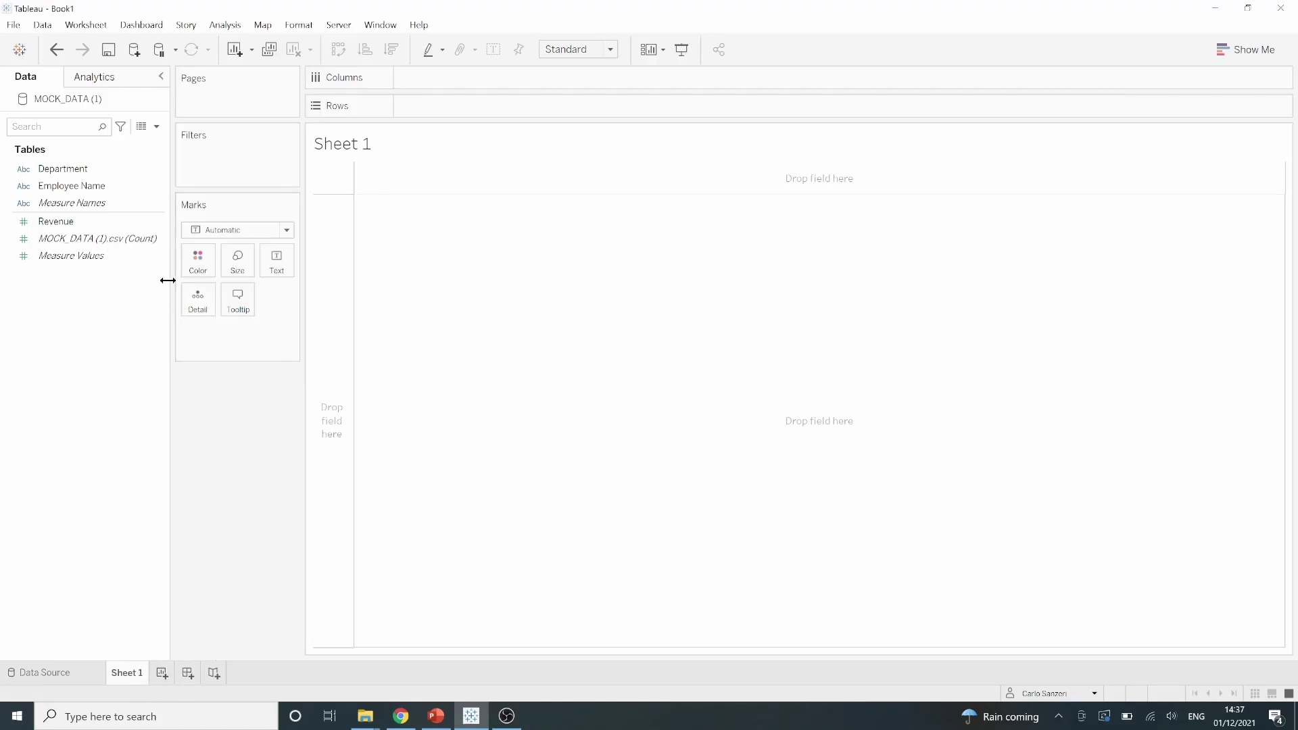
{"action": "left_click", "coordinate": [104, 174]}
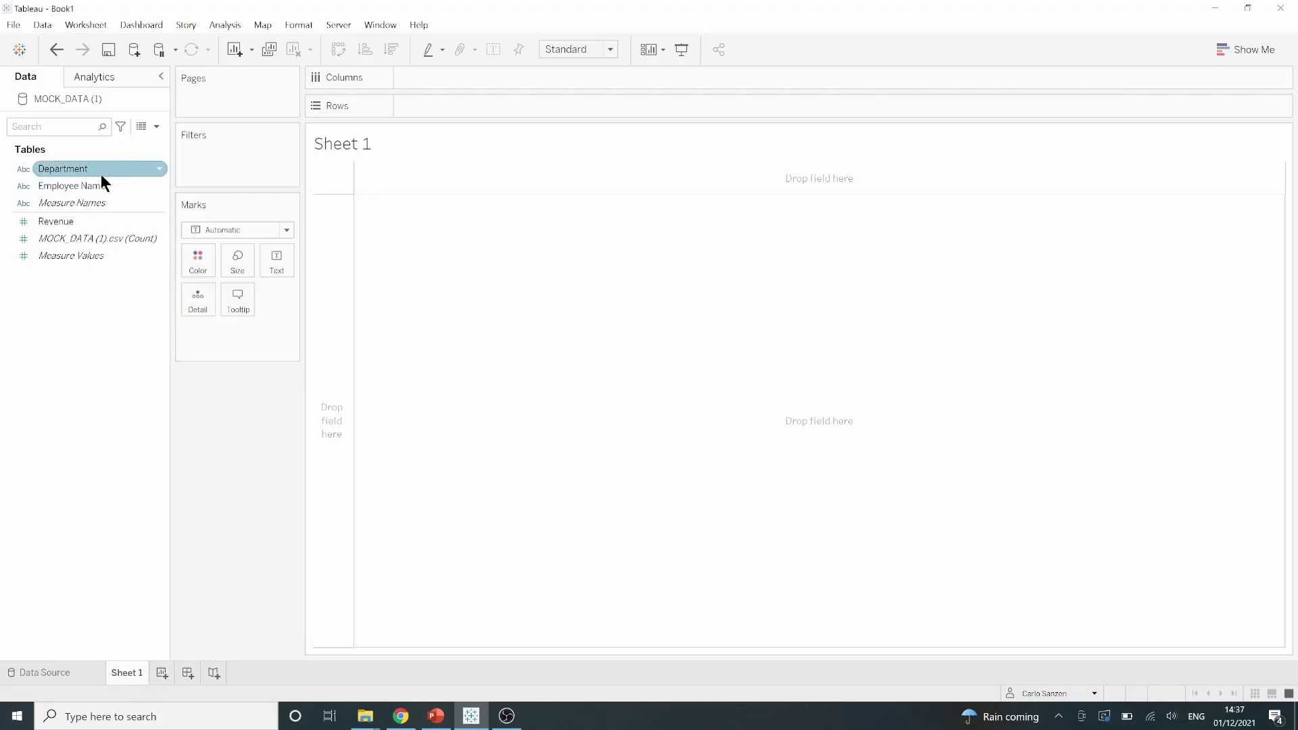
{"action": "left_click_drag", "start_coordinate": [101, 173], "coordinate": [428, 106]}
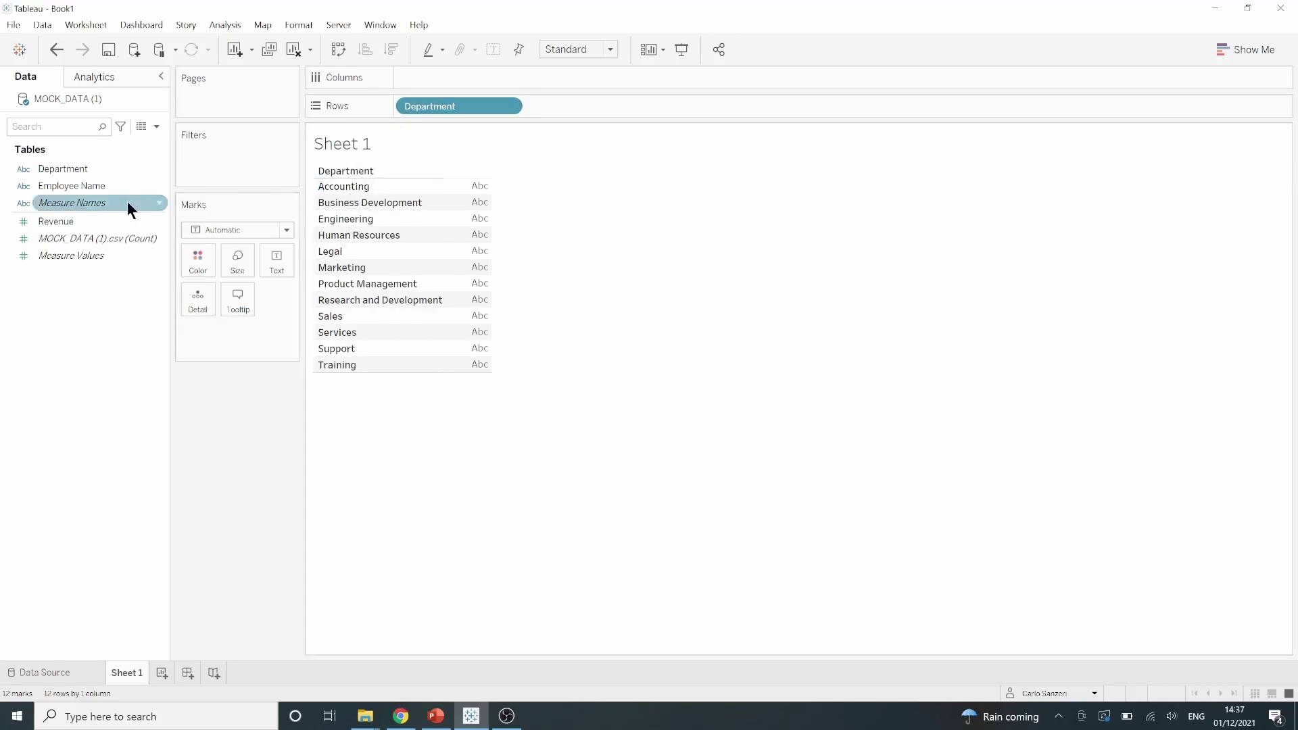
Add Revenue beside each department and change its aggregation from Sum to Average.
{"action": "left_click", "coordinate": [76, 222]}
{"action": "left_click_drag", "start_coordinate": [75, 222], "coordinate": [472, 237]}
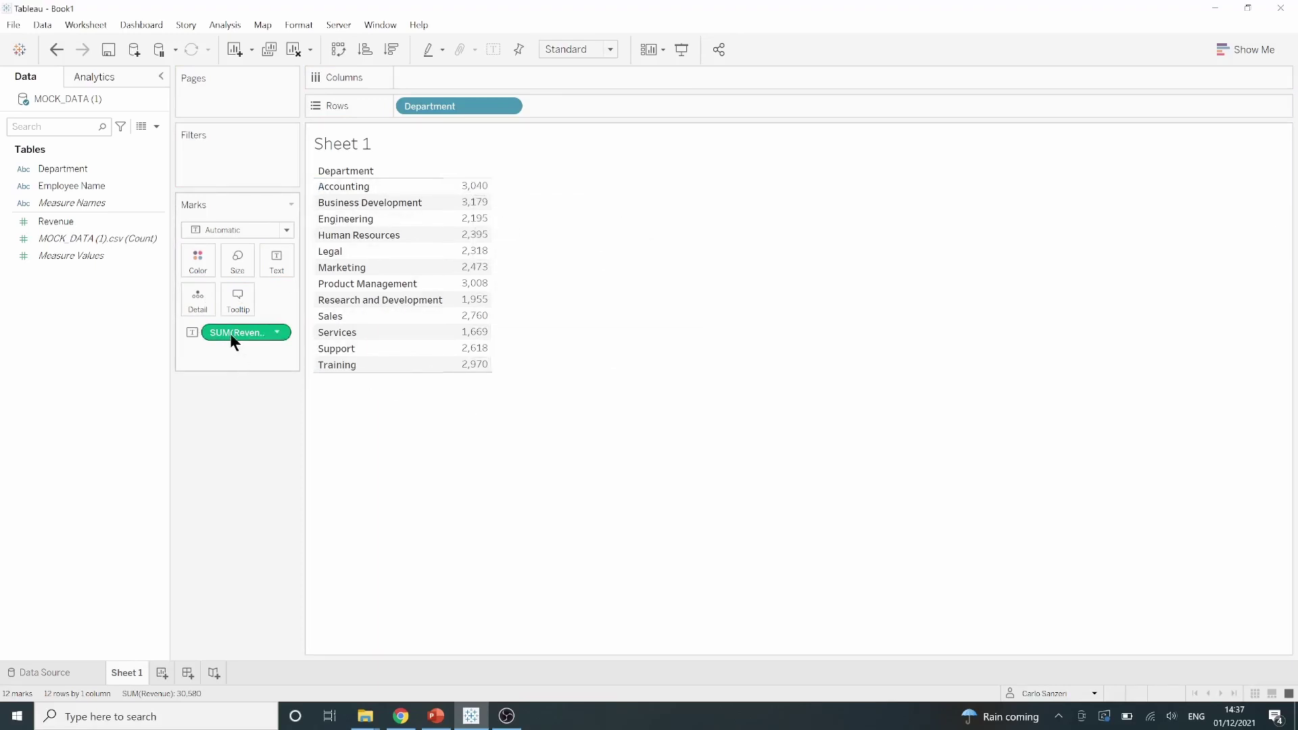
{"action": "left_click", "coordinate": [277, 333]}
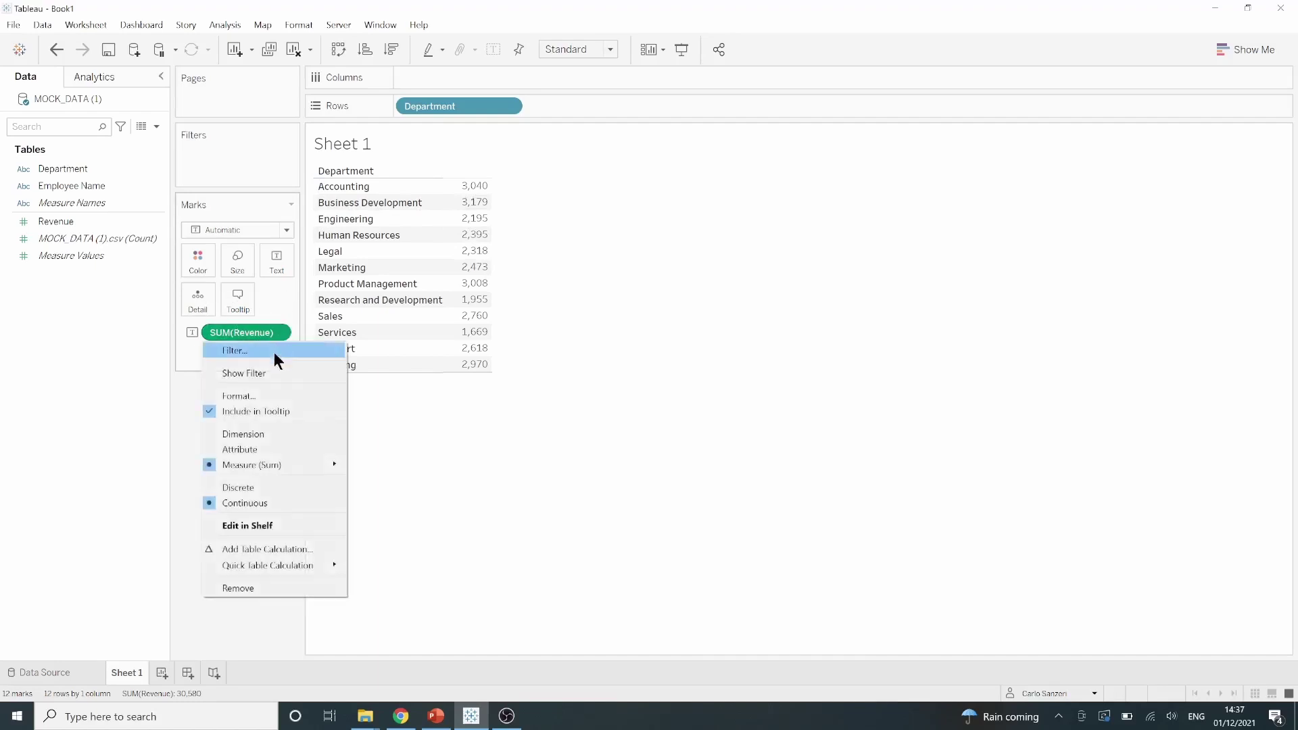
{"action": "mouse_move", "coordinate": [261, 464]}
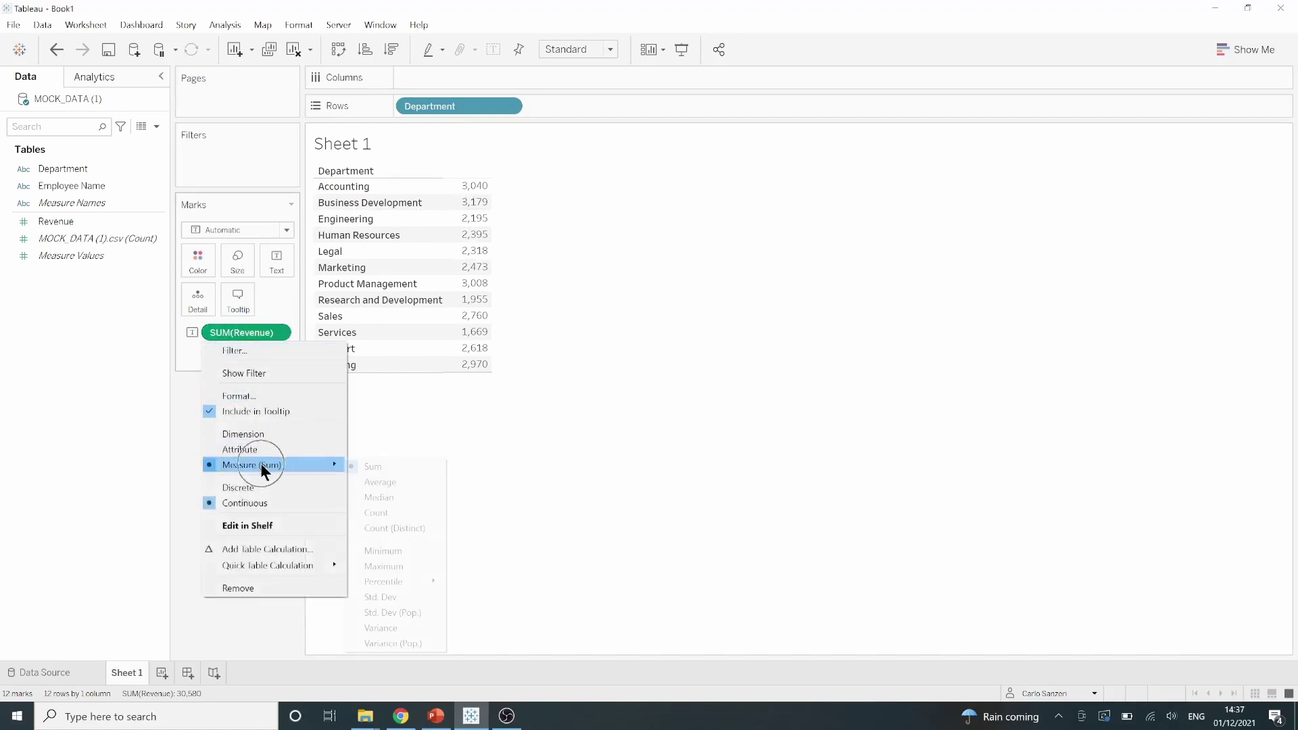
{"action": "left_click", "coordinate": [374, 484]}
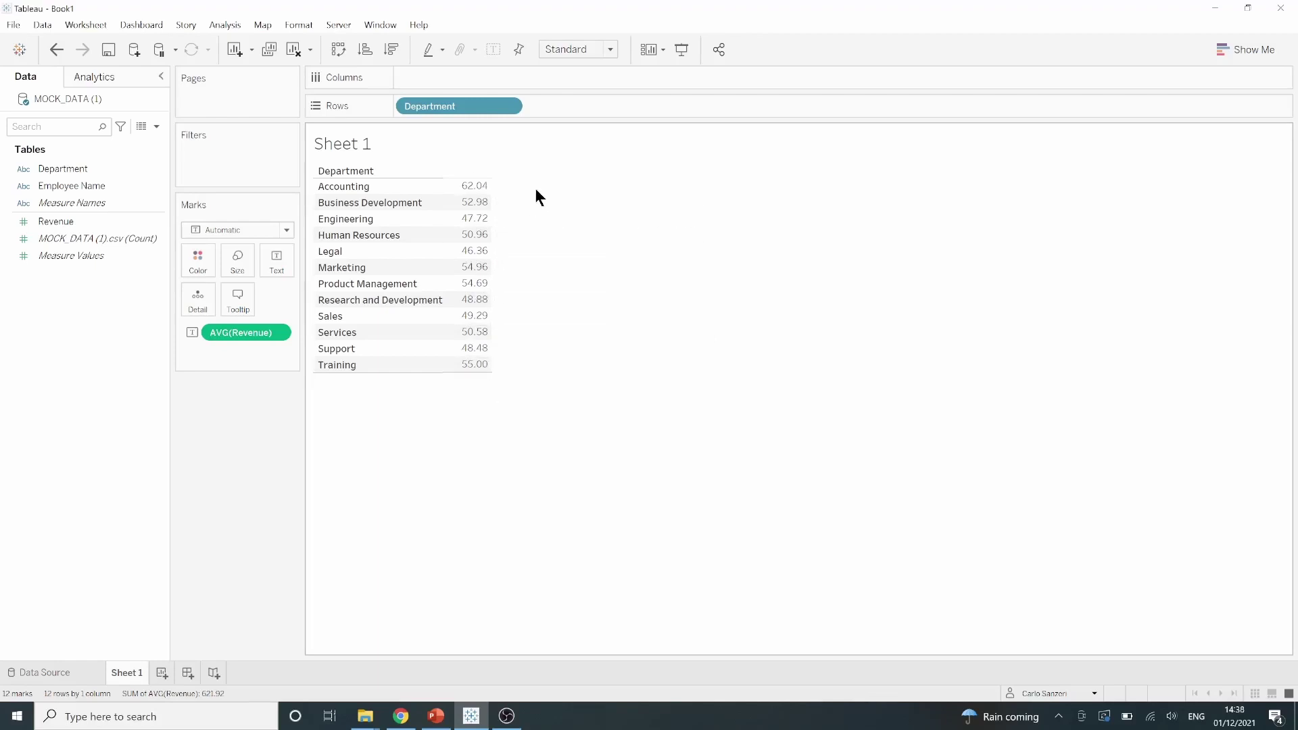
View Accounting's full underlying data, picking out Revenue values 62, 61 and several Nulls.
{"action": "right_click", "coordinate": [482, 187]}
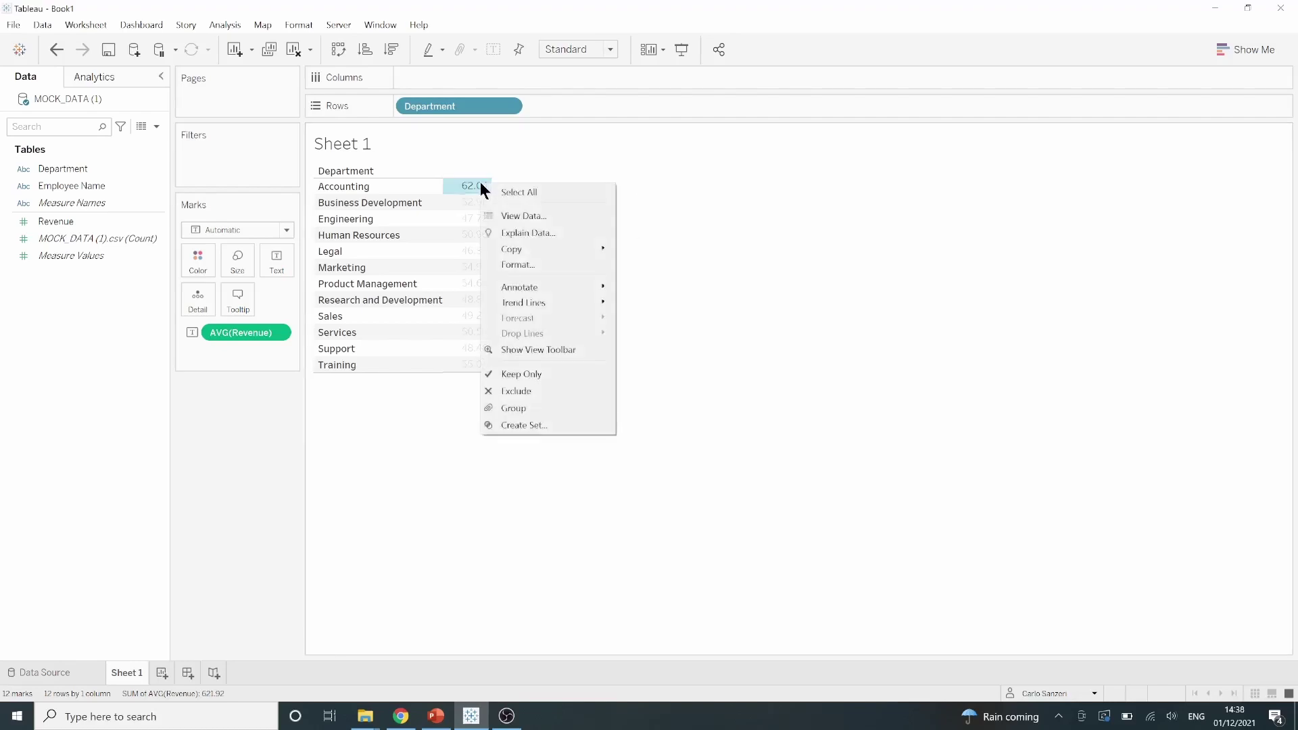
{"action": "left_click", "coordinate": [511, 214]}
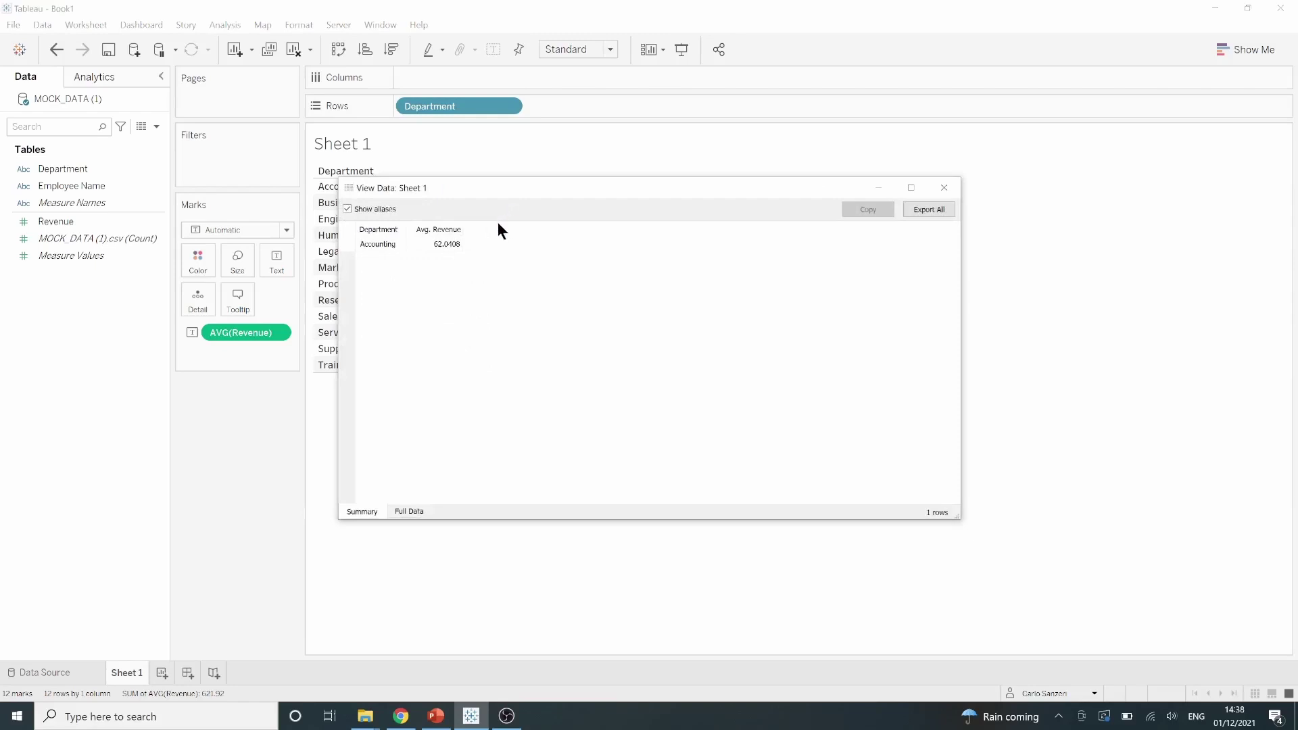
{"action": "left_click", "coordinate": [413, 512]}
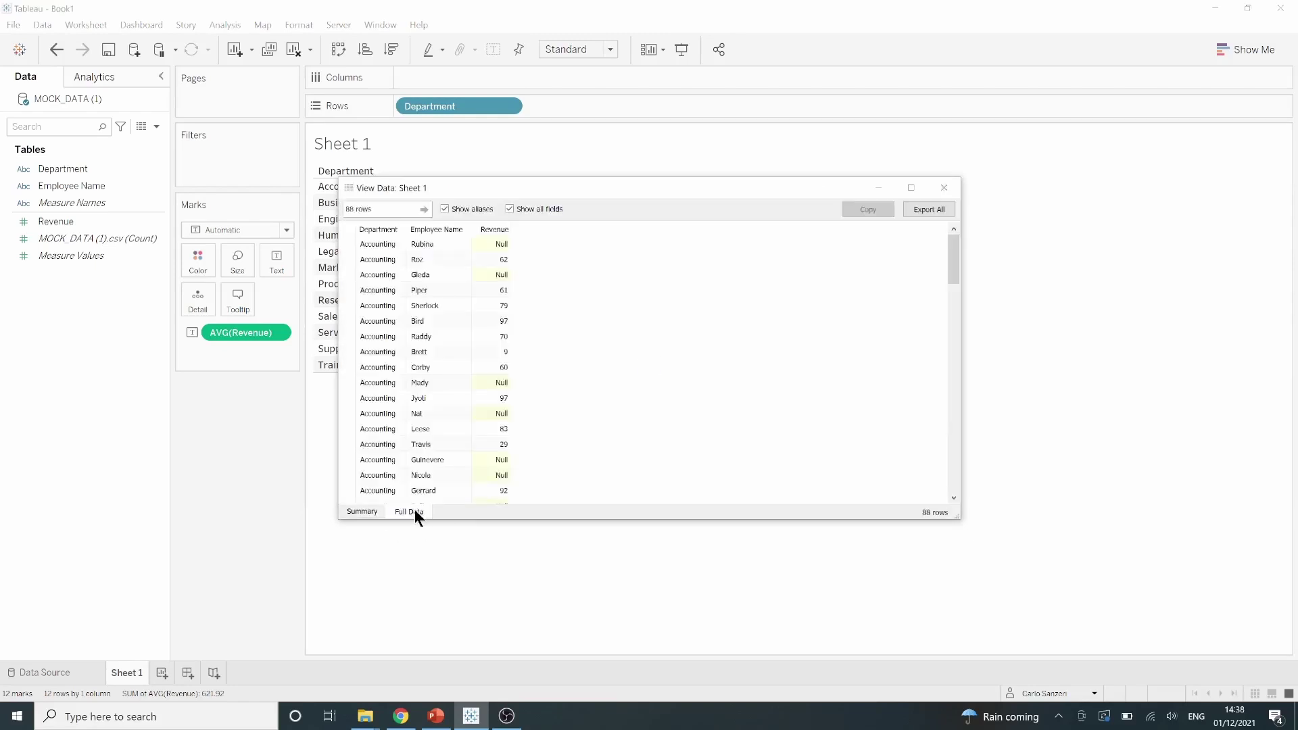
{"action": "left_click", "coordinate": [496, 263]}
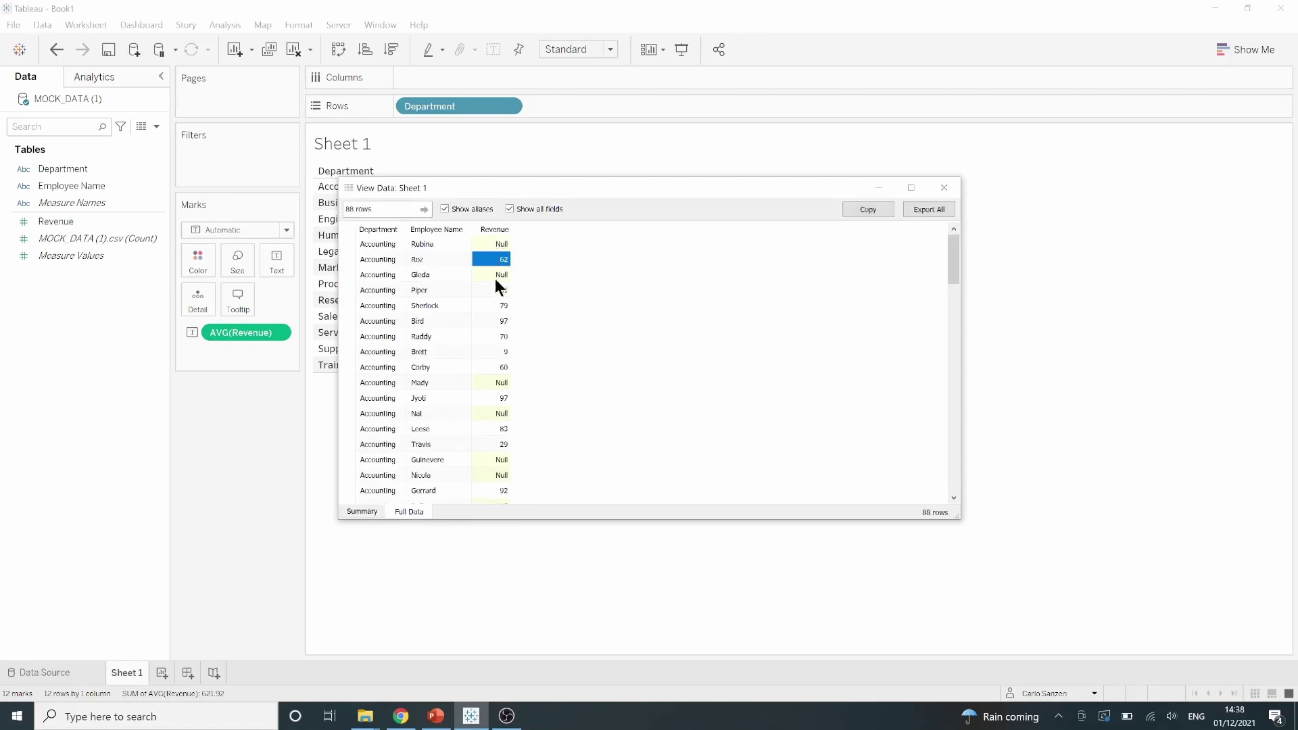
{"action": "left_click", "coordinate": [497, 290]}
{"action": "left_click", "coordinate": [495, 275]}
{"action": "left_click", "coordinate": [500, 245]}
{"action": "left_click", "coordinate": [503, 275]}
Close the data window and create a calculated field from Revenue with formula ZN([Revenue]).
{"action": "left_click", "coordinate": [954, 186]}
{"action": "left_click", "coordinate": [62, 224]}
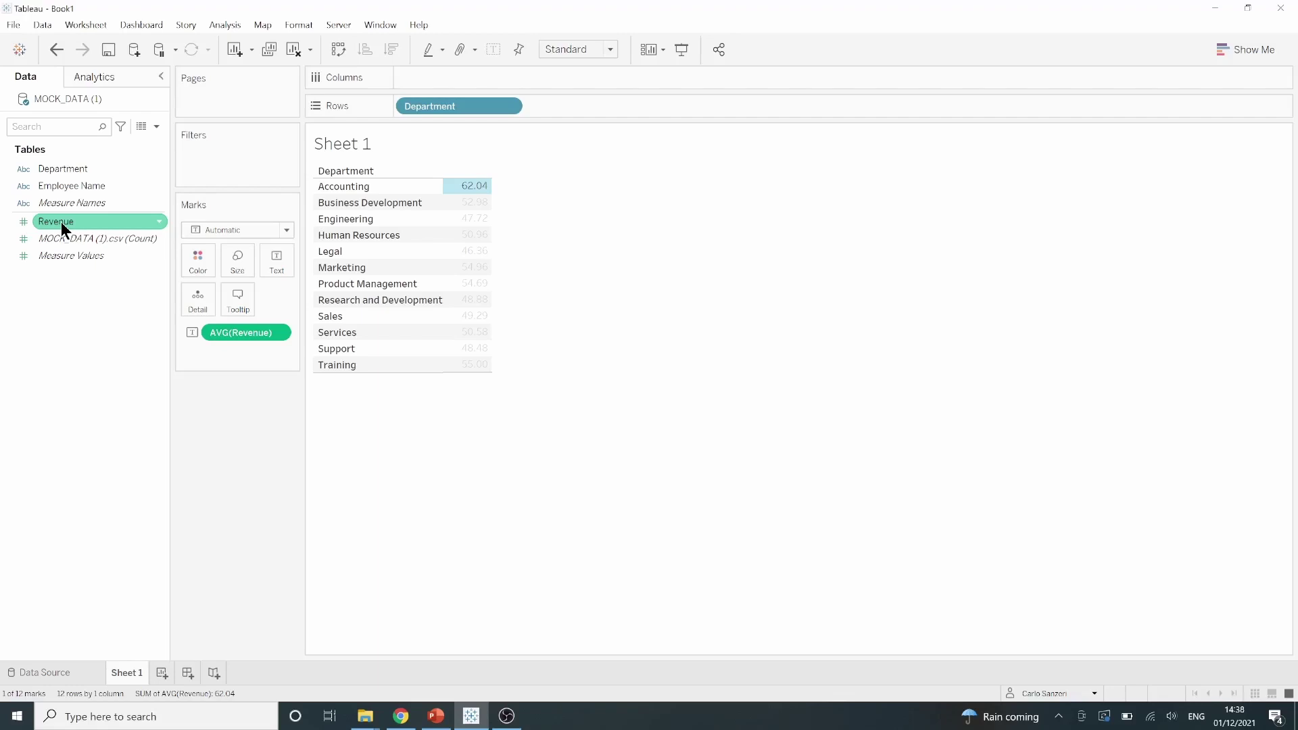
{"action": "right_click", "coordinate": [62, 222]}
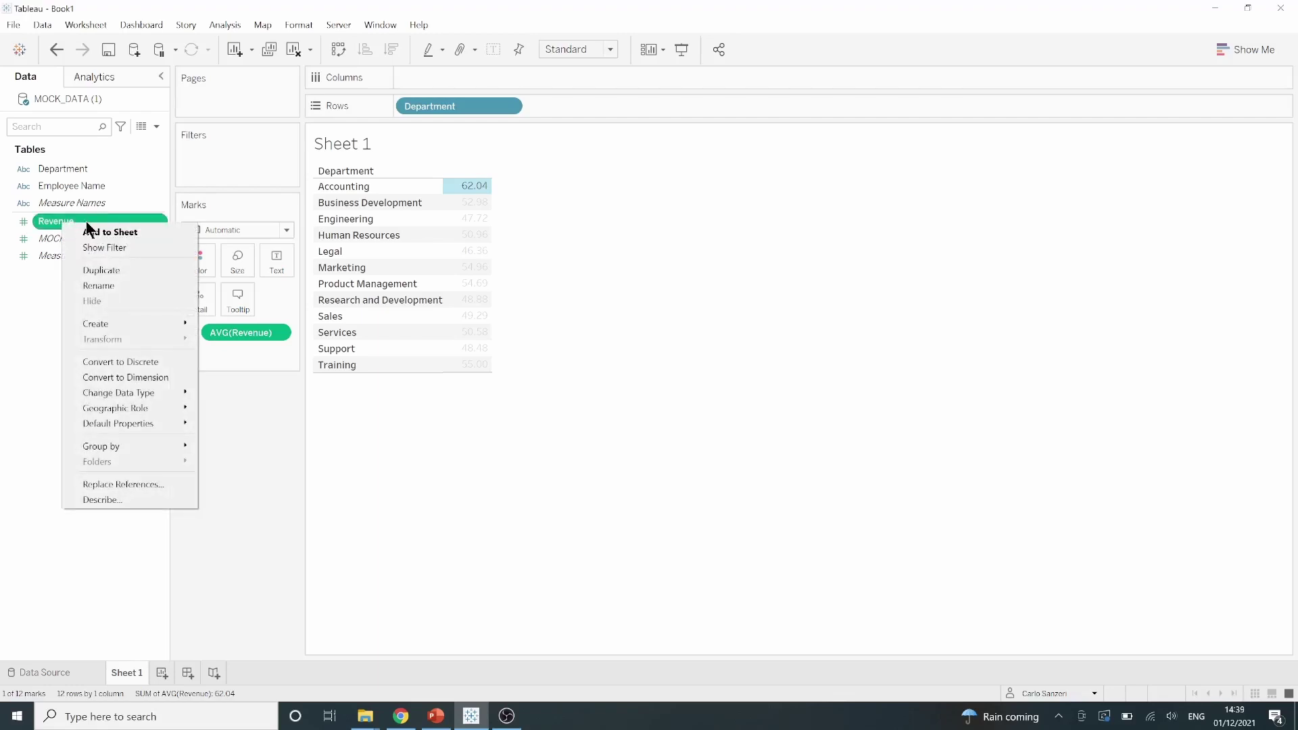
{"action": "mouse_move", "coordinate": [119, 328]}
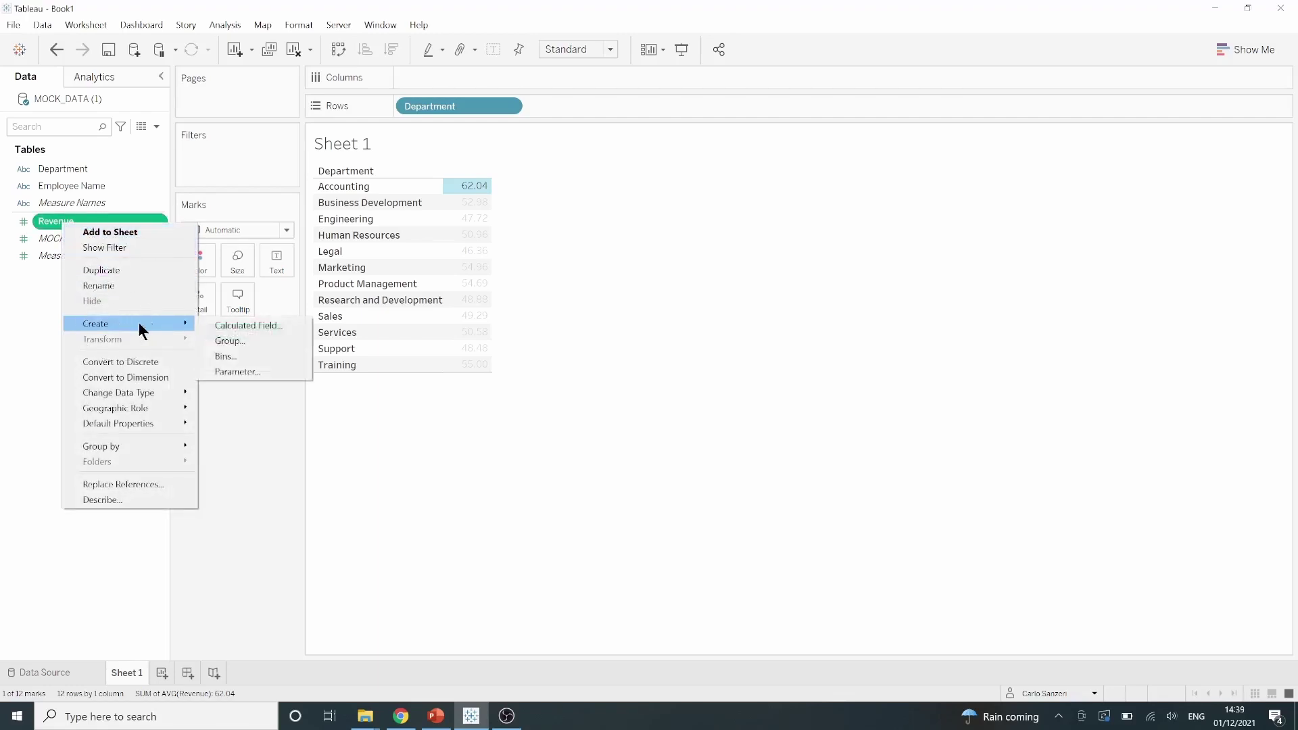
{"action": "left_click", "coordinate": [227, 325]}
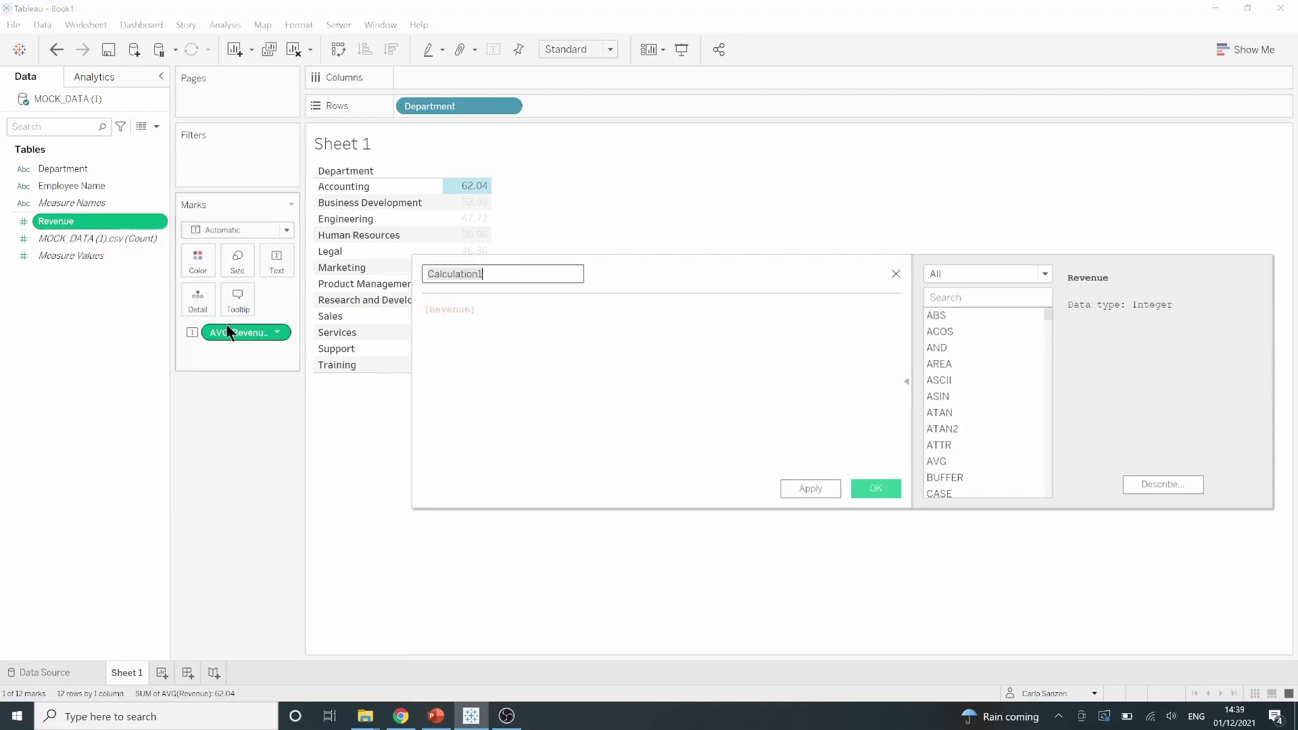
{"action": "scroll", "coordinate": [495, 327], "scroll_direction": "up", "scroll_amount": 4}
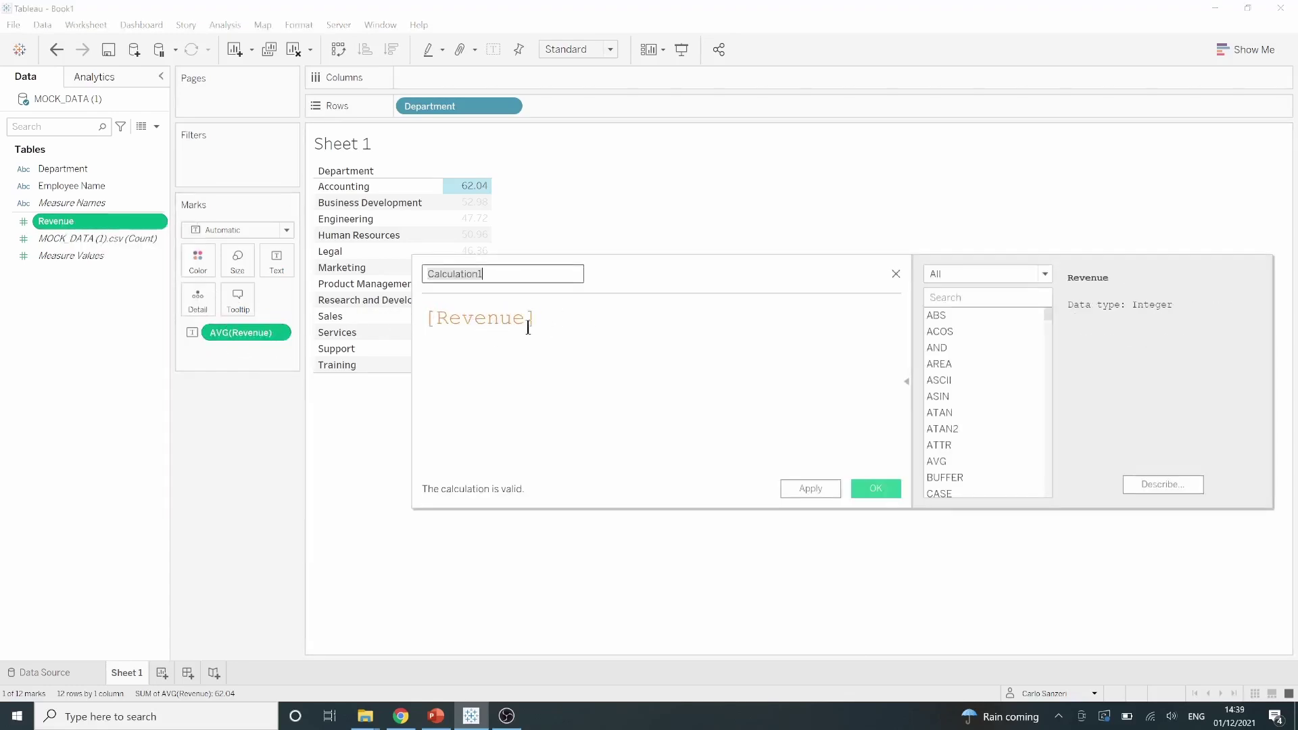
{"action": "left_click_drag", "start_coordinate": [549, 324], "coordinate": [426, 320]}
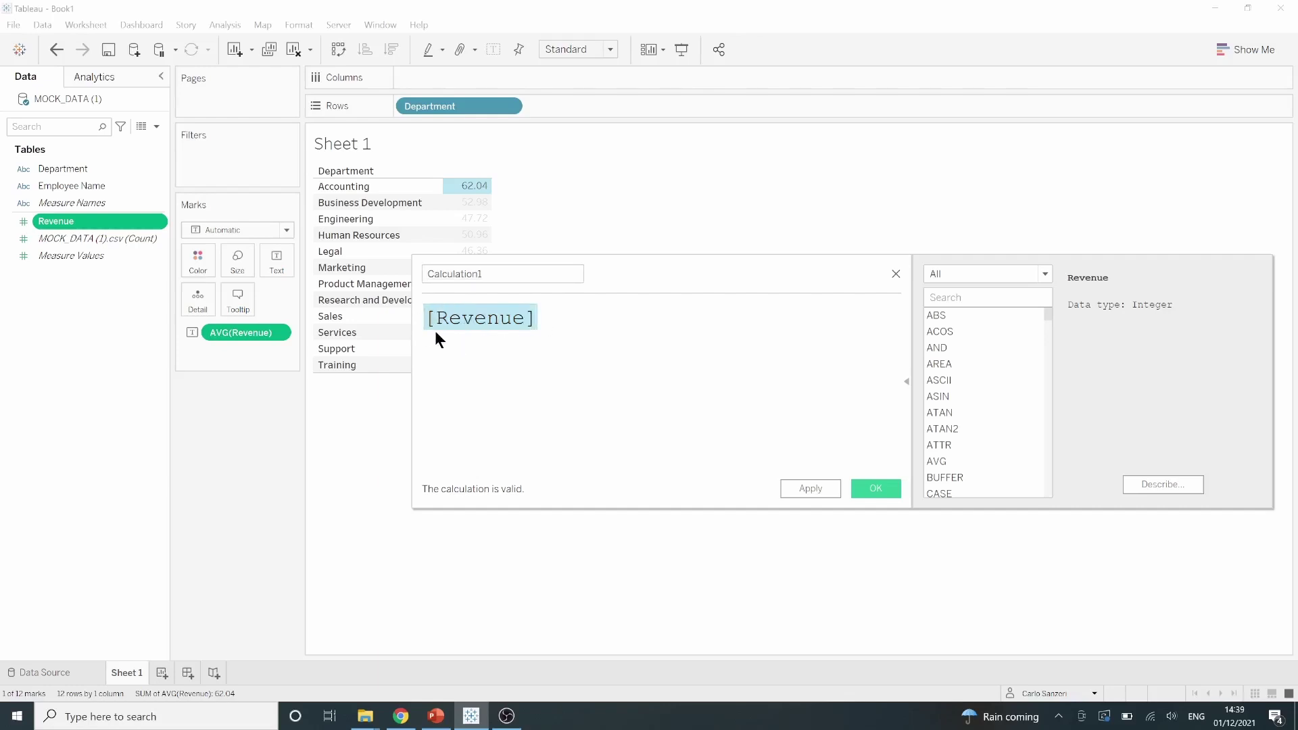
{"action": "left_click", "coordinate": [430, 332]}
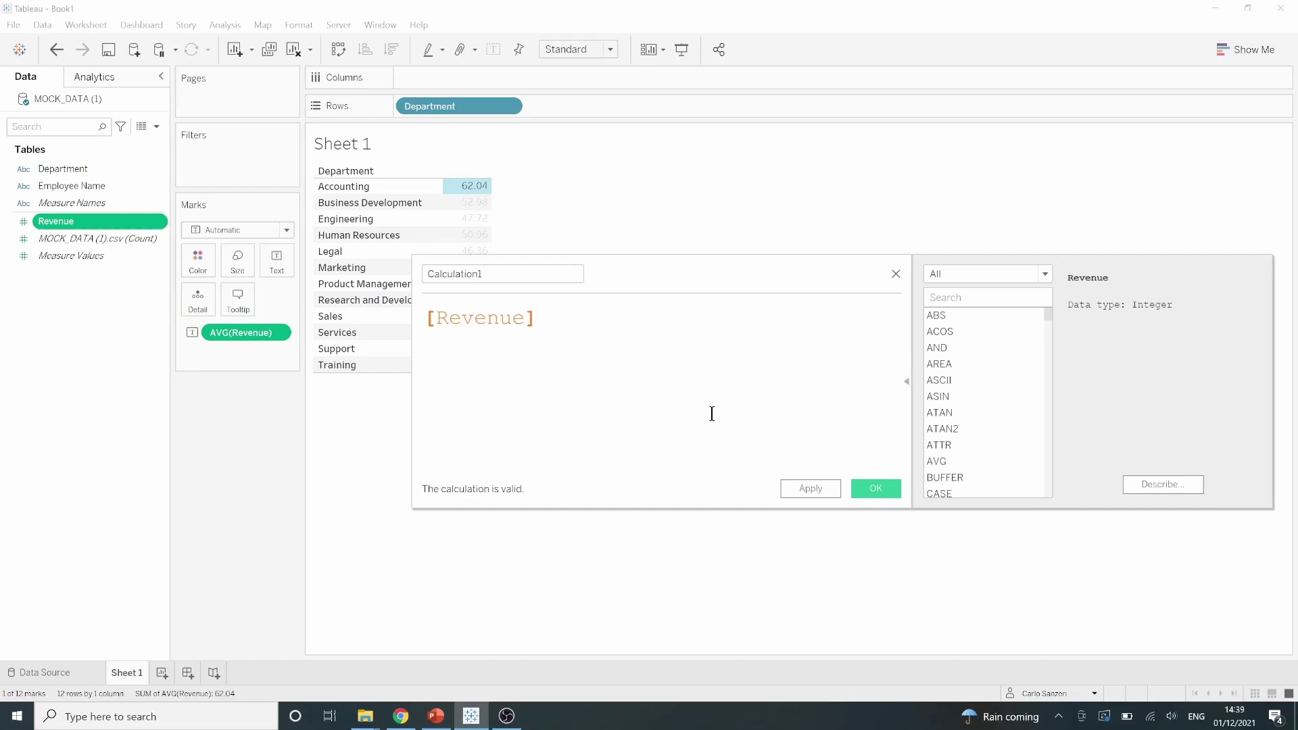
{"action": "type", "text": "ZN"}
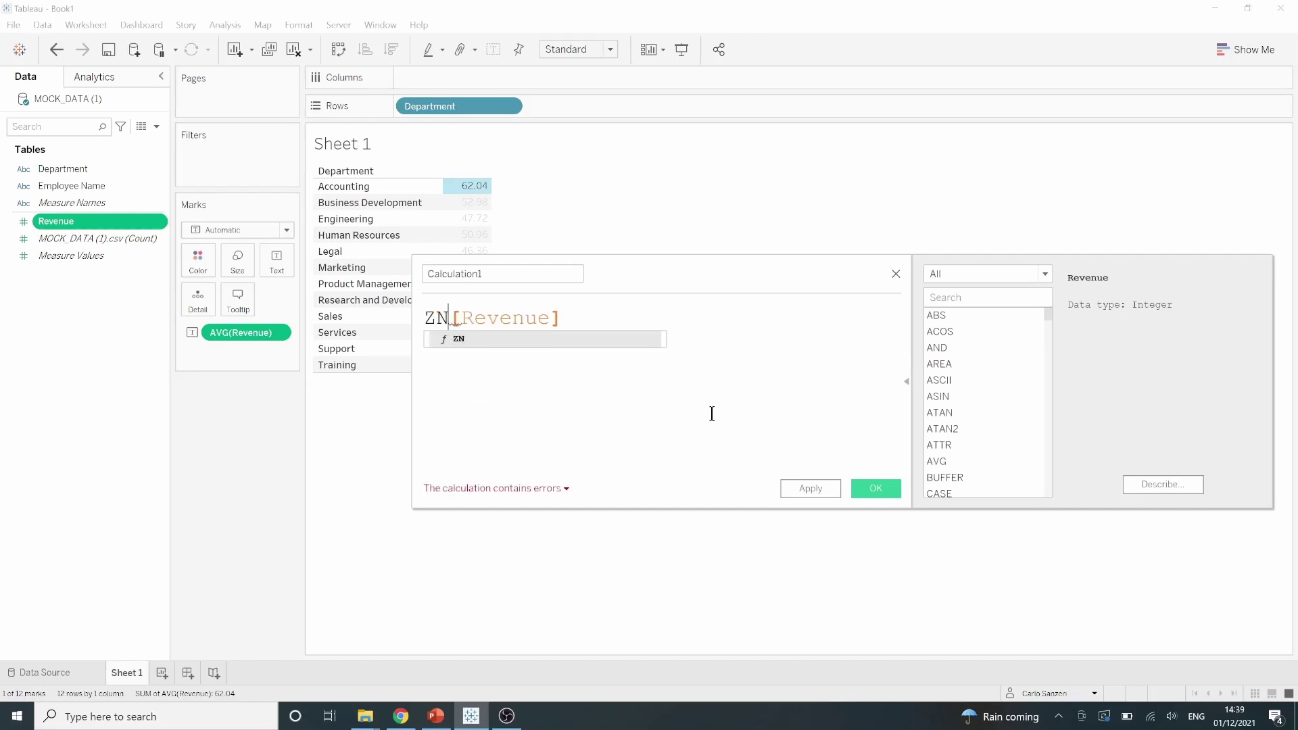
{"action": "type", "text": "("}
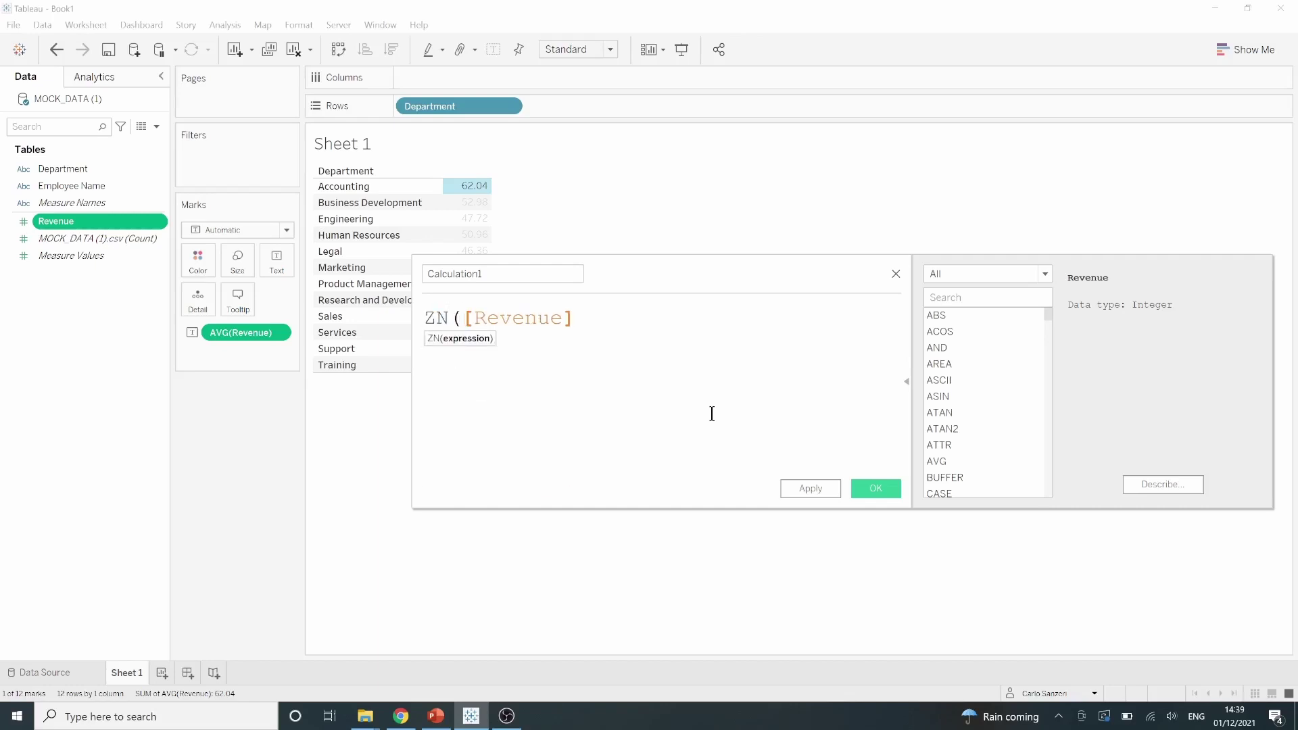
{"action": "key", "text": "Right"}
{"action": "key", "text": "Right"}
{"action": "key", "text": "Right"}
{"action": "key", "text": "Right"}
{"action": "key", "text": "Right"}
{"action": "key", "text": "Right"}
{"action": "key", "text": "Right"}
{"action": "key", "text": "Right"}
{"action": "key", "text": "Right"}
{"action": "type", "text": ")"}
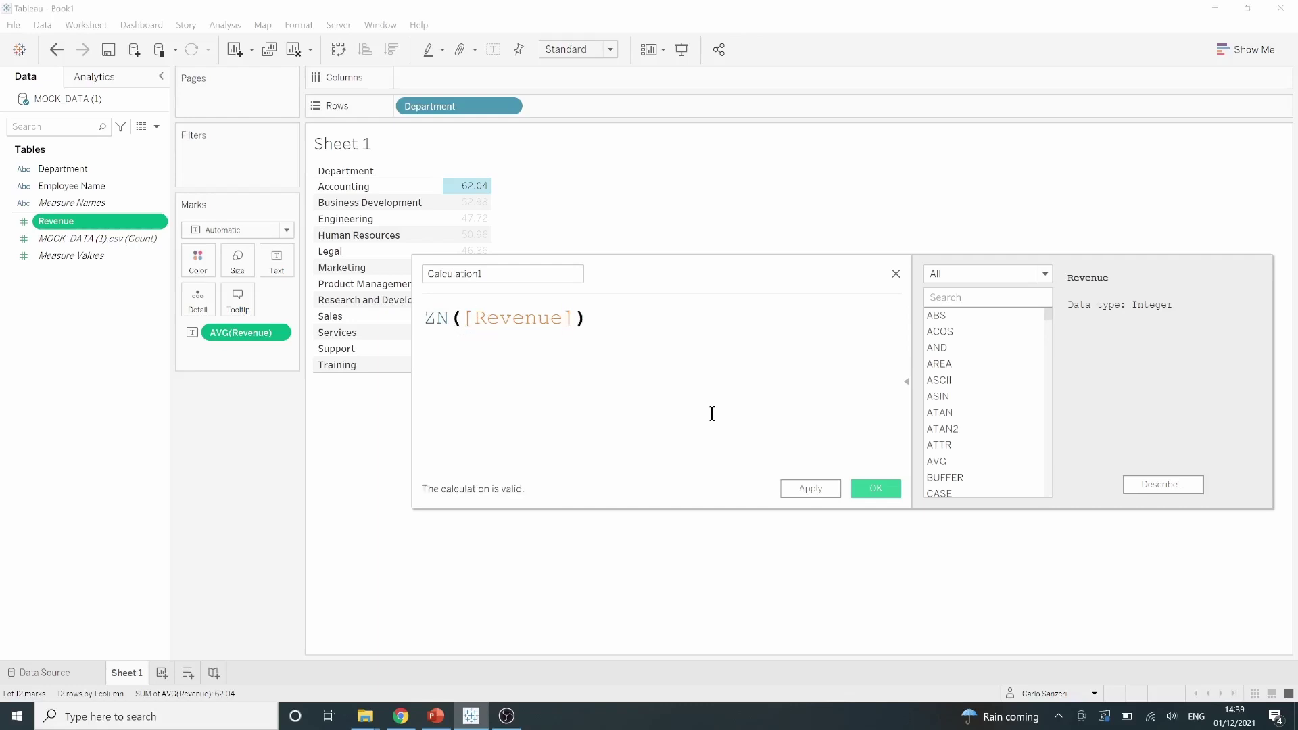
Name the calculation 'ZN Revenue', then apply and save it.
{"action": "left_click", "coordinate": [556, 273]}
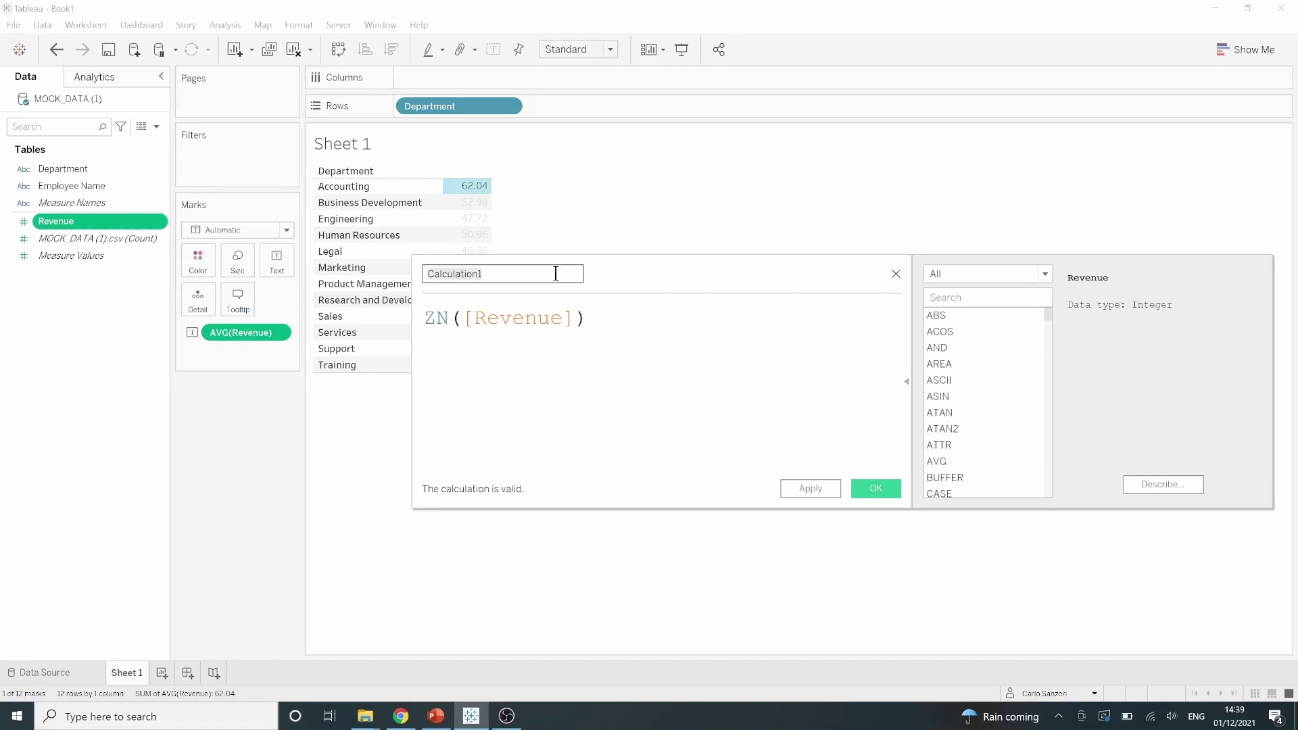
{"action": "key", "text": "ctrl+a"}
{"action": "type", "text": "ZN Revenue"}
{"action": "left_click", "coordinate": [818, 490]}
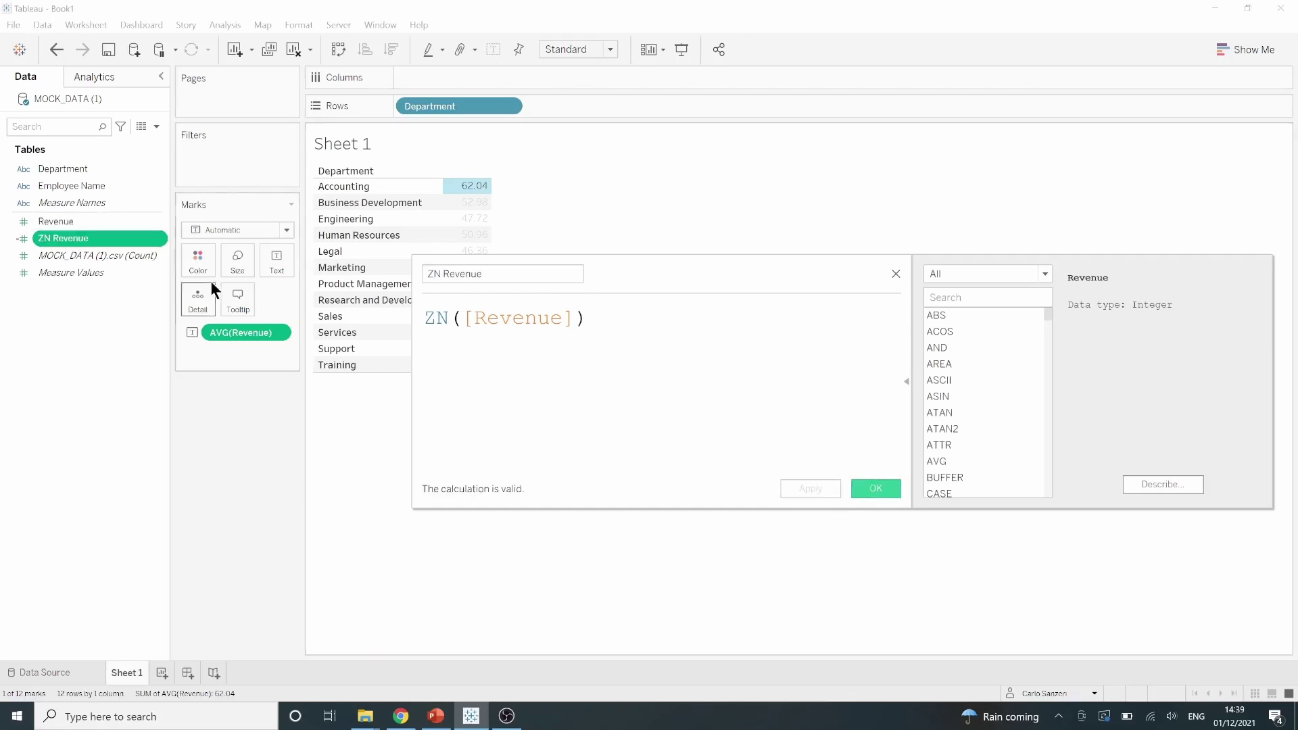
{"action": "left_click", "coordinate": [873, 489]}
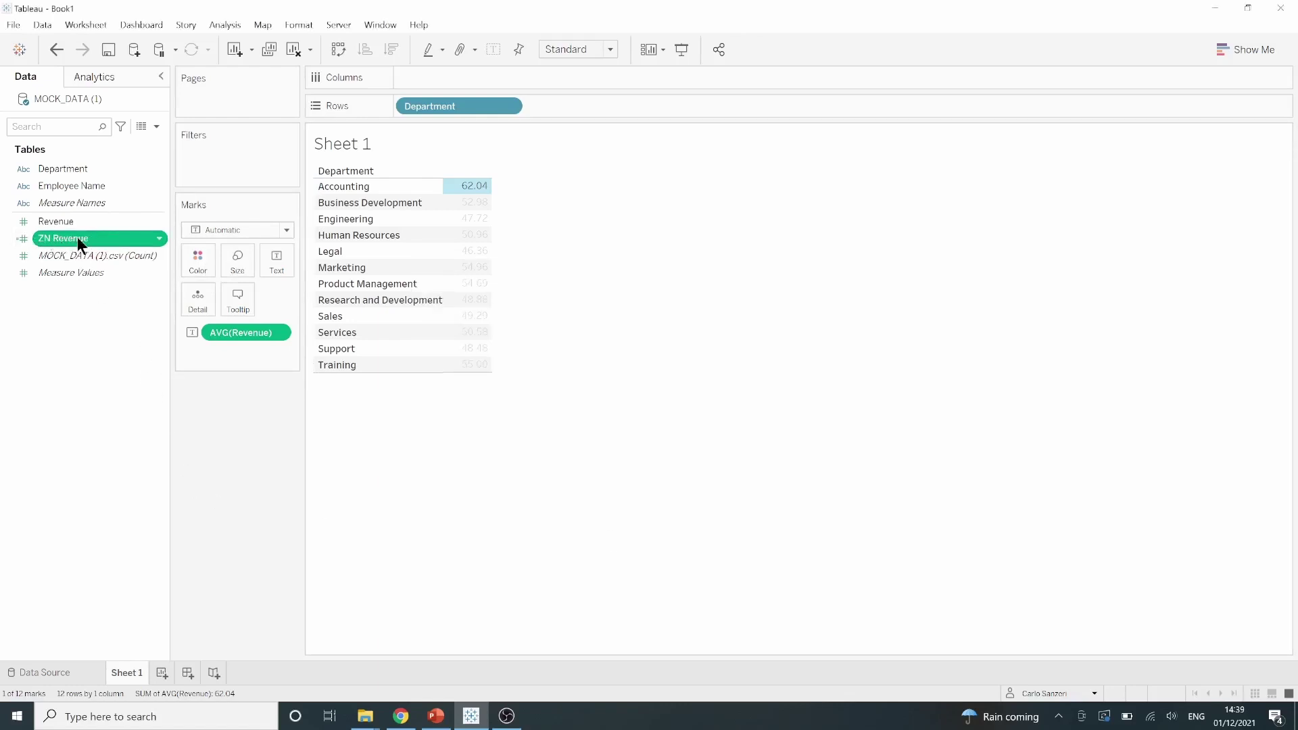
Add ZN Revenue as a summed column beside Avg. Revenue, e.g. Accounting 3,040.
{"action": "left_click_drag", "start_coordinate": [73, 236], "coordinate": [466, 248]}
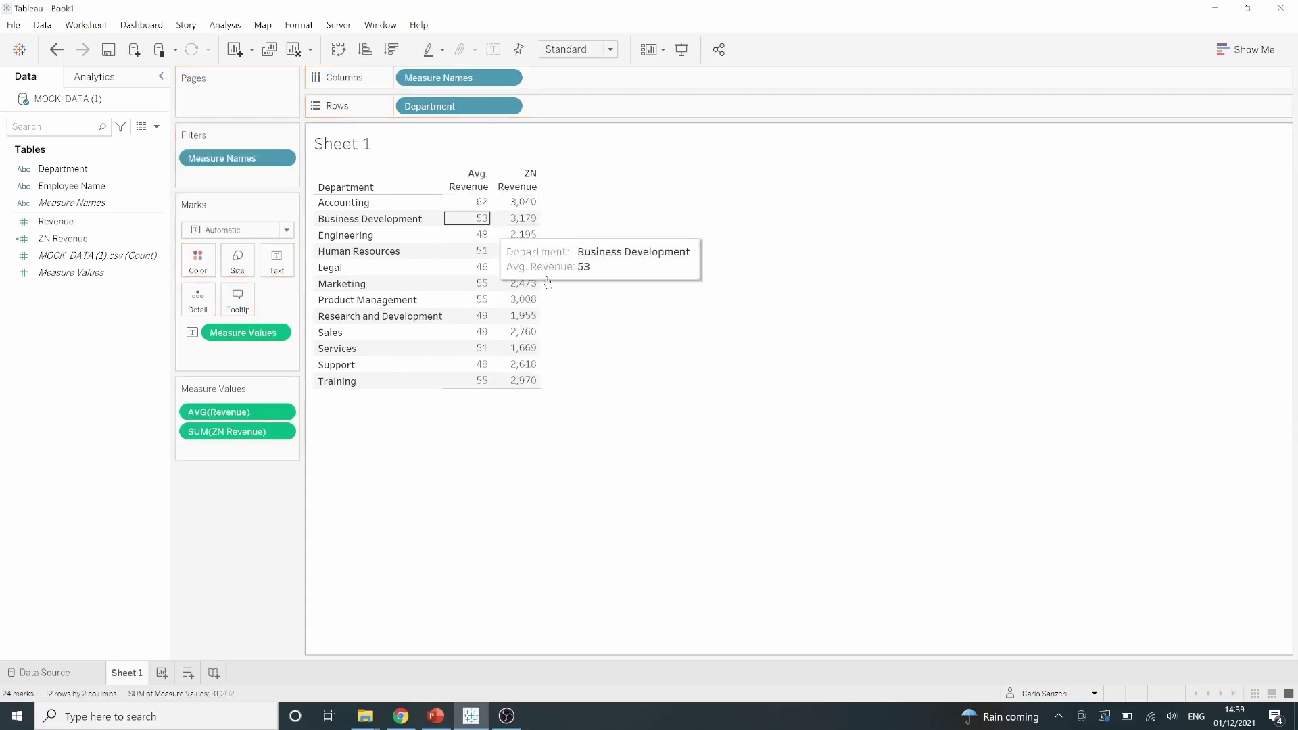
{"action": "mouse_move", "coordinate": [522, 226]}
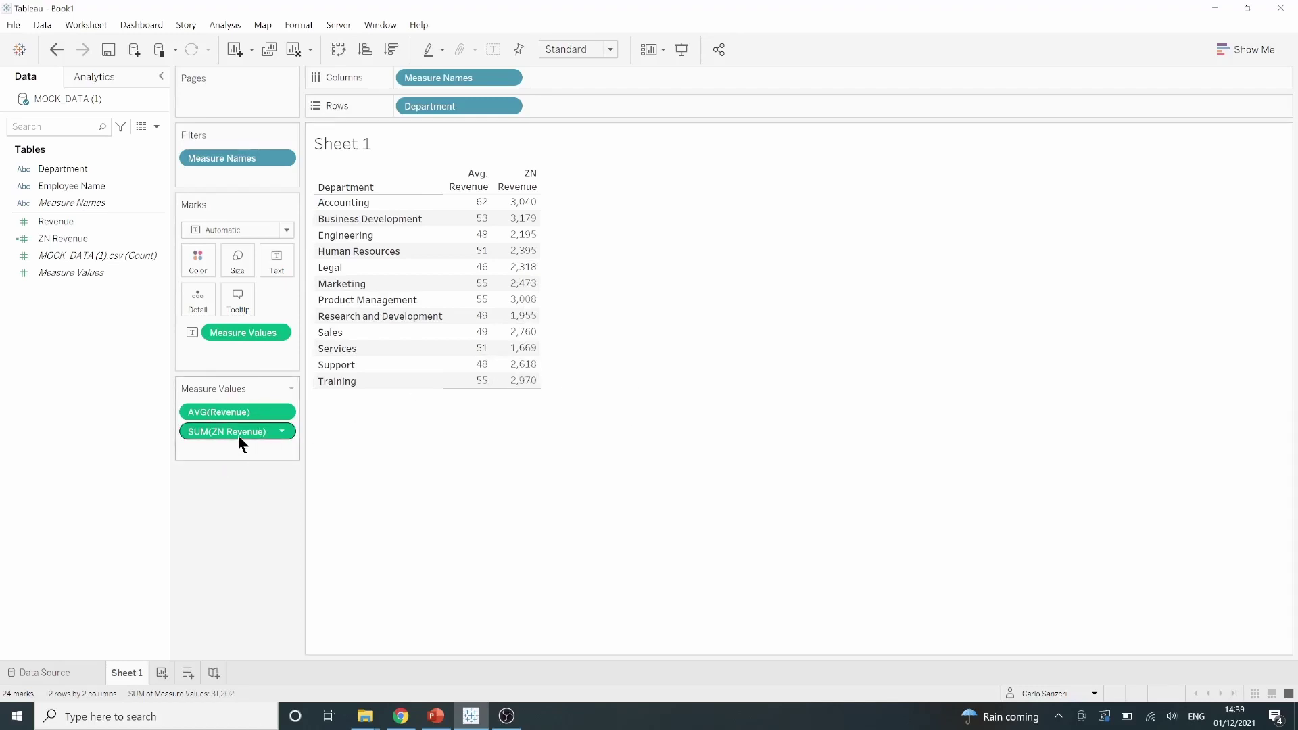
Switch the ZN Revenue measure from Sum to Average, giving Accounting 34.55 versus 62.04.
{"action": "left_click", "coordinate": [281, 432]}
{"action": "mouse_move", "coordinate": [270, 547]}
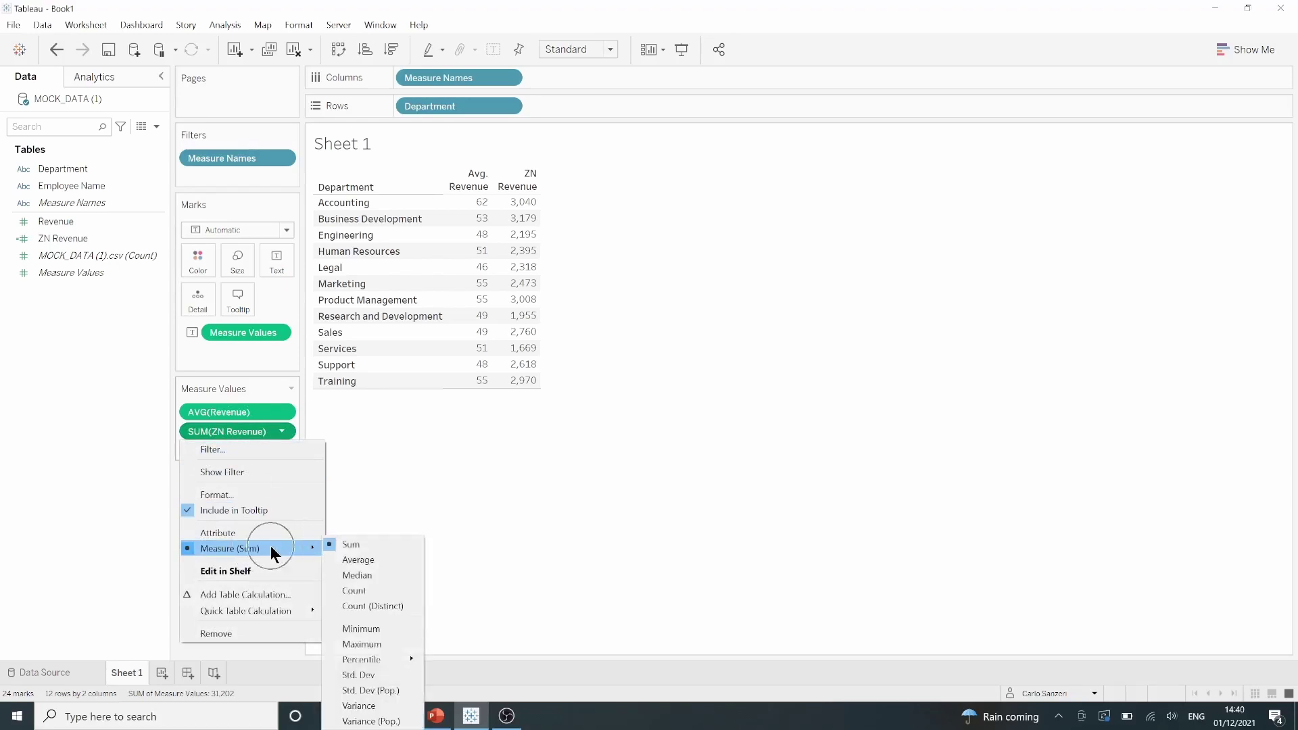
{"action": "left_click", "coordinate": [357, 559]}
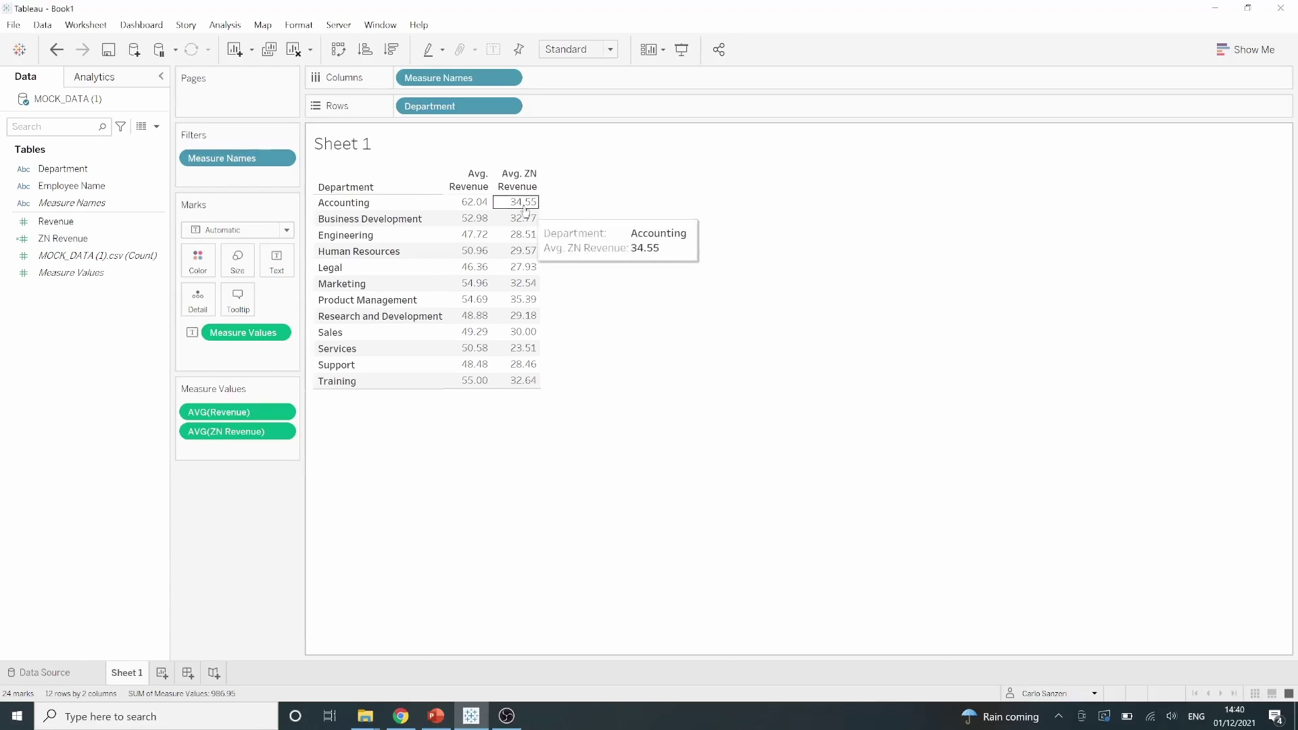
{"action": "mouse_move", "coordinate": [528, 217]}
{"action": "mouse_move", "coordinate": [482, 205]}
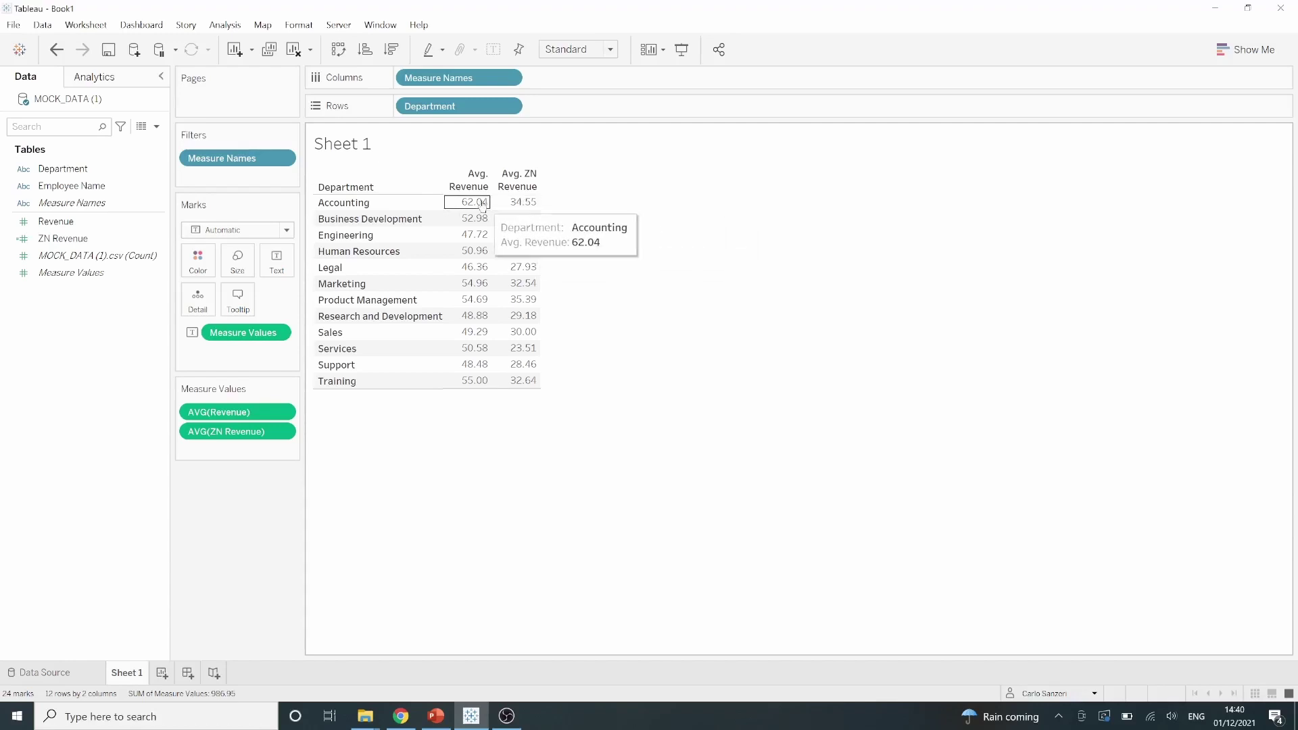